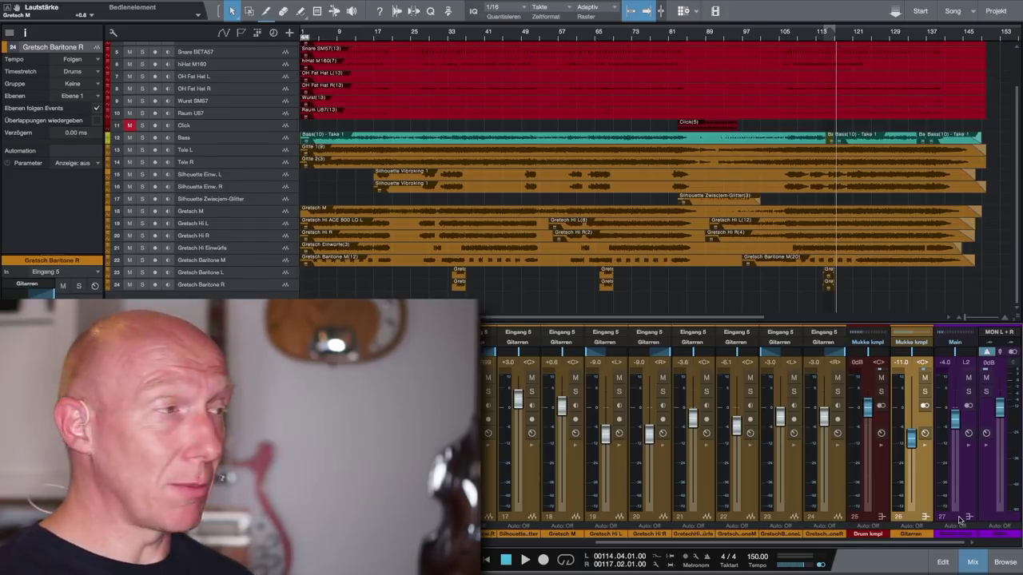
# Step: Solo the Tele L and Tele R guitar tracks and play them from near the start of the song
pyautogui.click(208, 151)
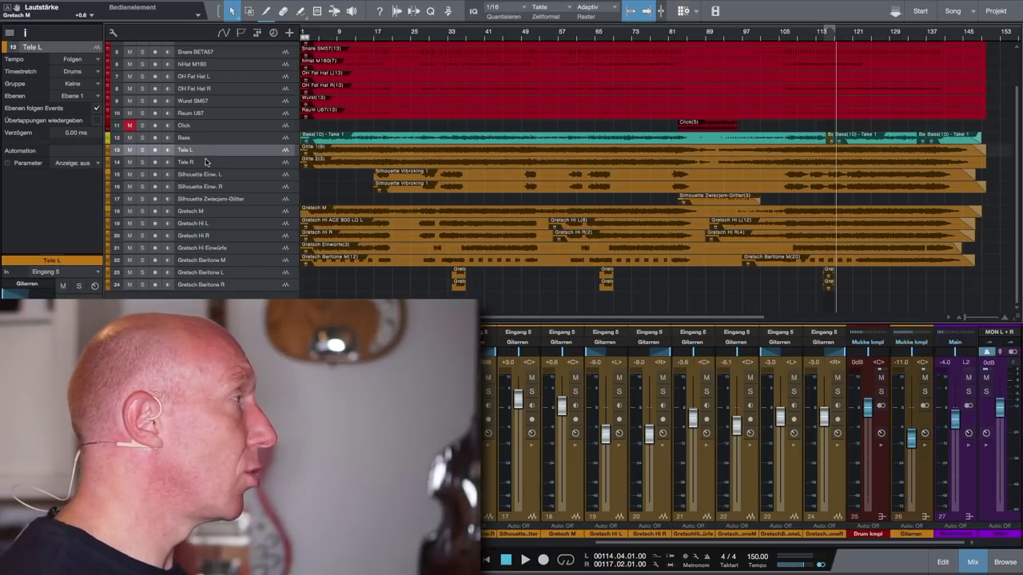
pyautogui.click(142, 151)
pyautogui.click(143, 163)
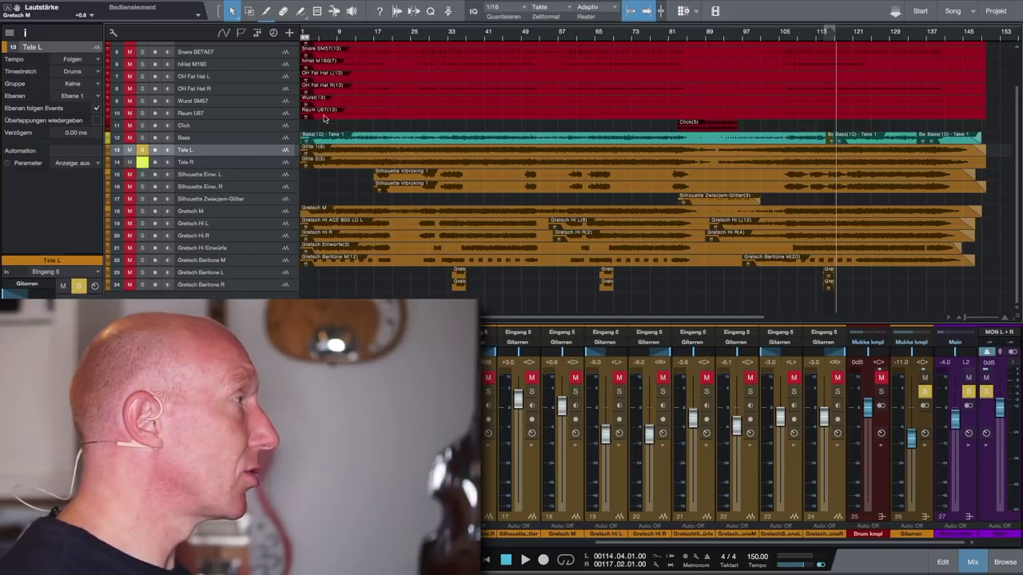
pyautogui.click(319, 37)
pyautogui.press('space')
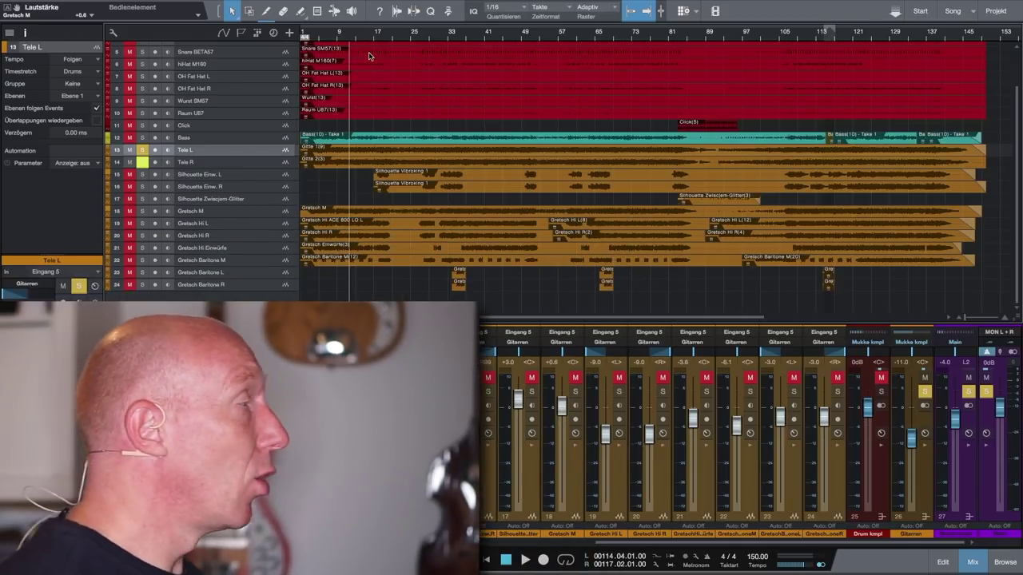
# Step: Clear the solo states of the Tele and Silhouette Einw. tracks so that no track is soloed
pyautogui.click(144, 177)
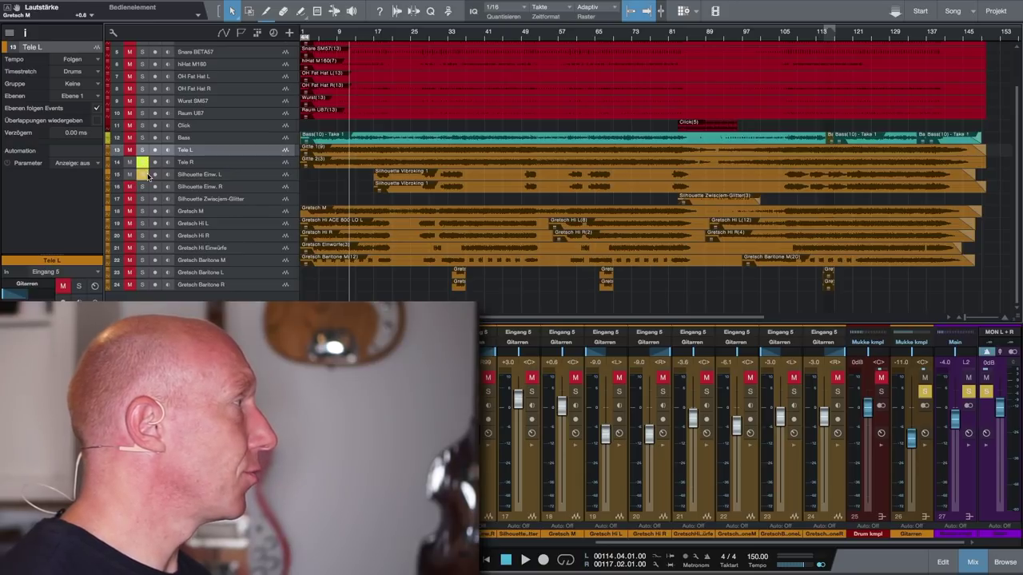
pyautogui.click(143, 163)
pyautogui.rightClick(143, 164)
pyautogui.press('Escape')
pyautogui.click(142, 164)
pyautogui.click(142, 164)
pyautogui.click(142, 163)
pyautogui.click(142, 163)
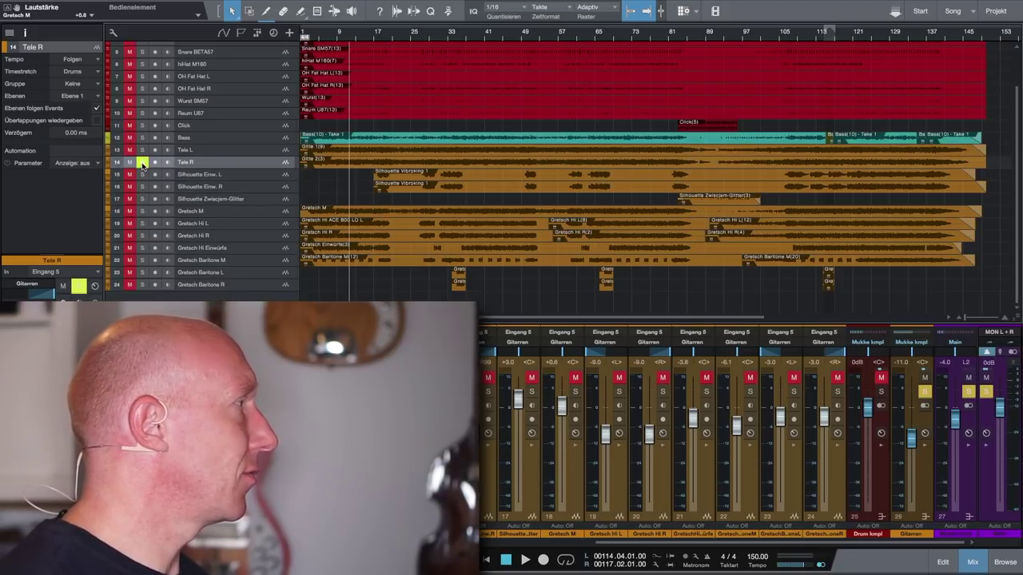
pyautogui.click(142, 163)
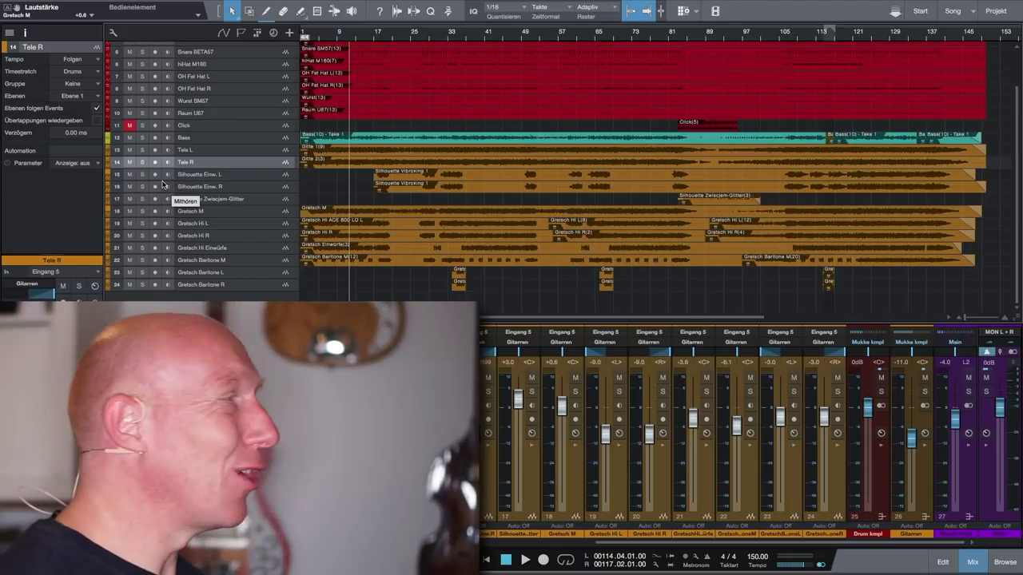
# Step: Solo Silhouette Einw. L and Silhouette Einw. R, play them from about bar 31 and stop playback
pyautogui.click(143, 185)
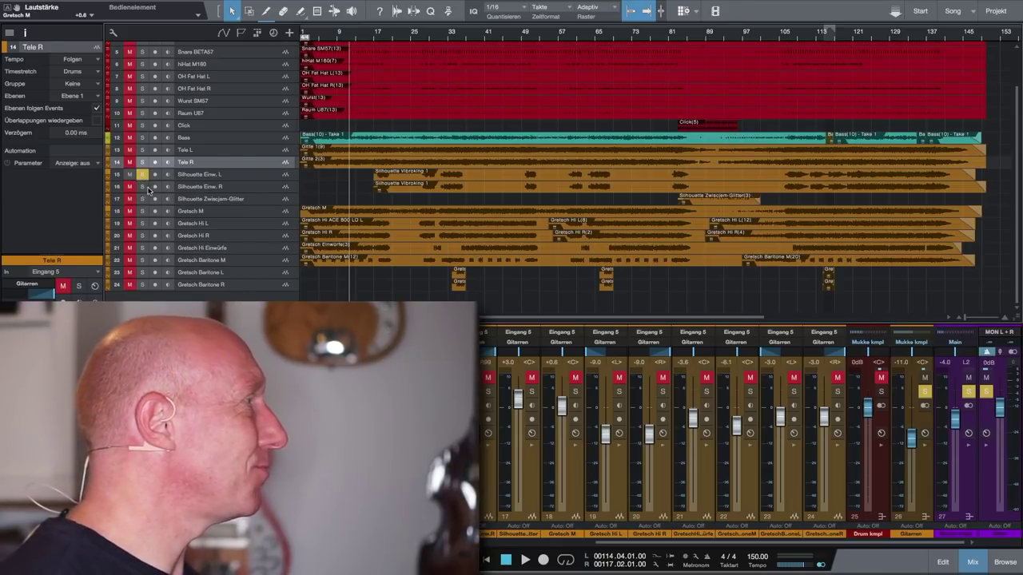
pyautogui.click(145, 188)
pyautogui.click(145, 187)
pyautogui.click(142, 174)
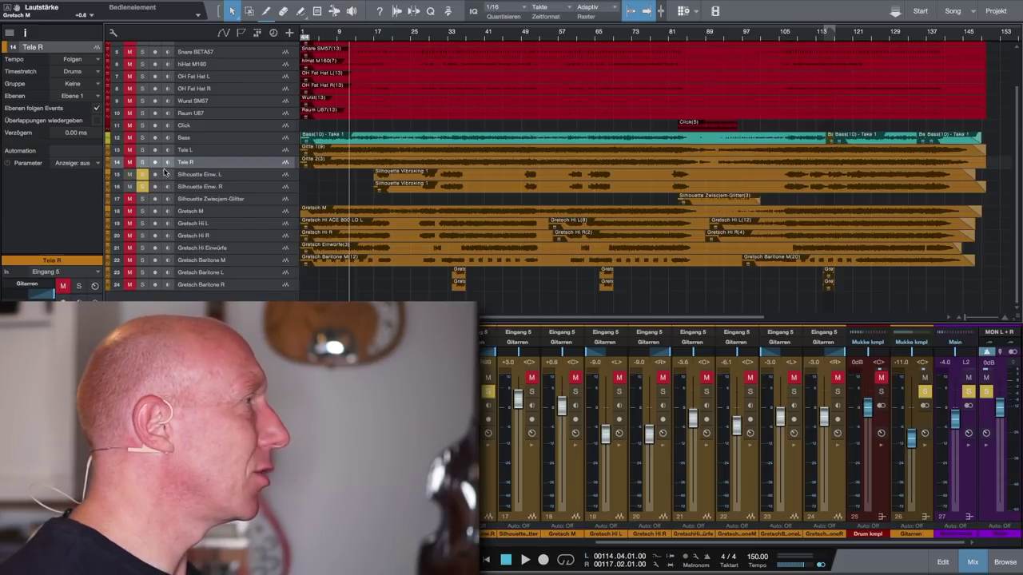
pyautogui.click(442, 37)
pyautogui.press('space')
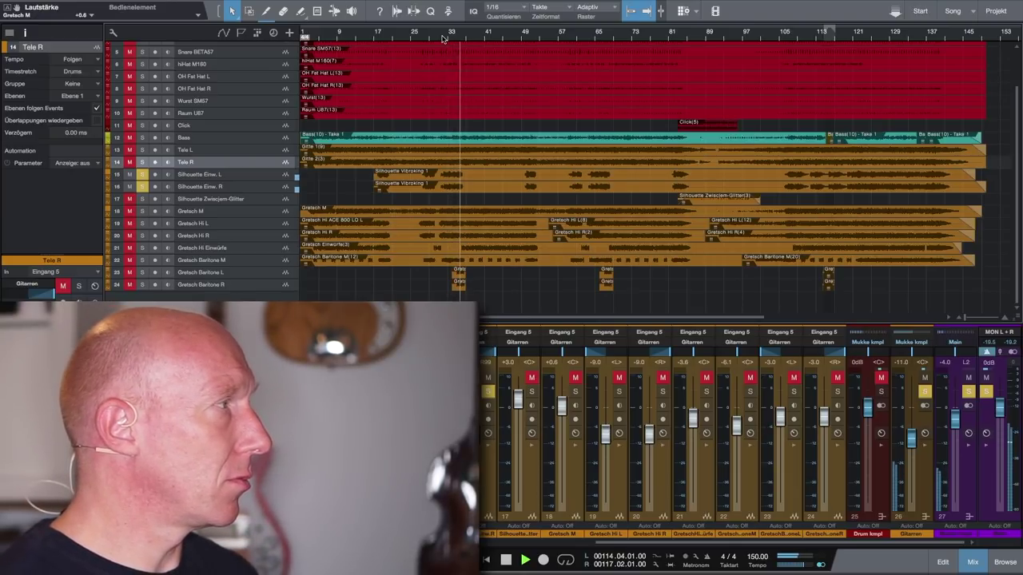
pyautogui.press('space')
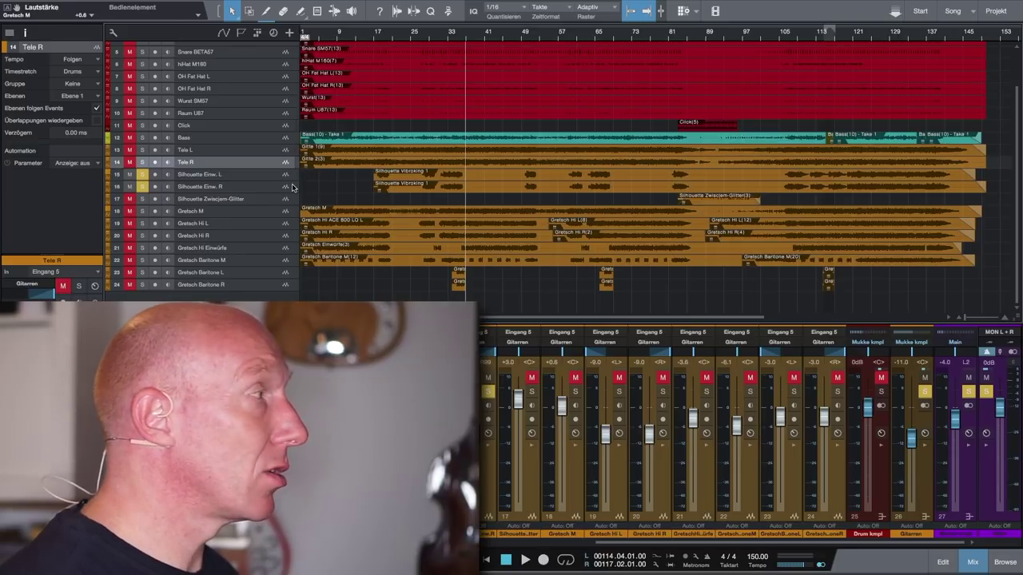
# Step: Solo only the Silhouette Zwiscjem-Glitter track and play it from about bar 89
pyautogui.keyDown('super'); pyautogui.click(142, 199); pyautogui.keyUp('super')
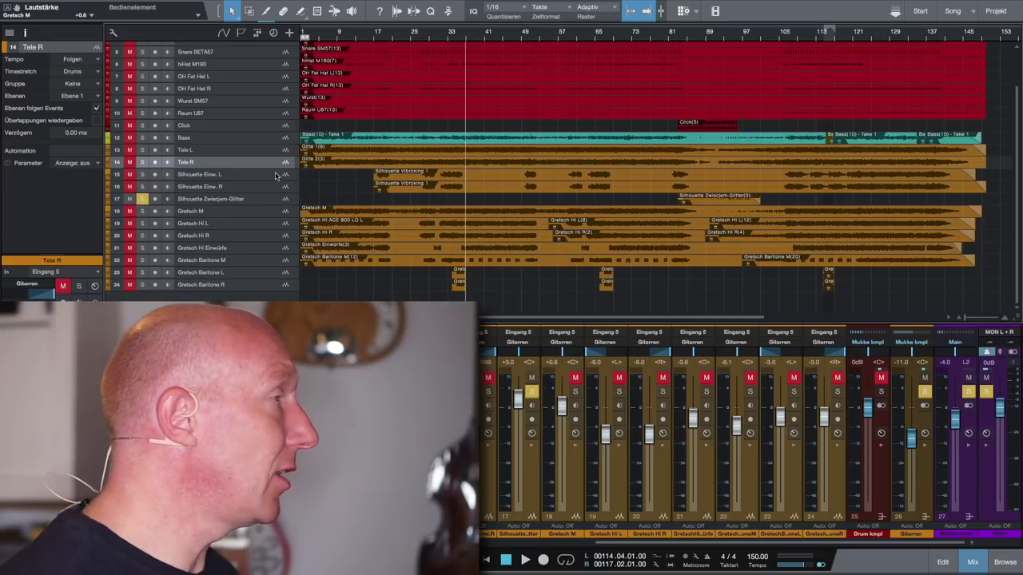
pyautogui.click(707, 40)
pyautogui.press('space')
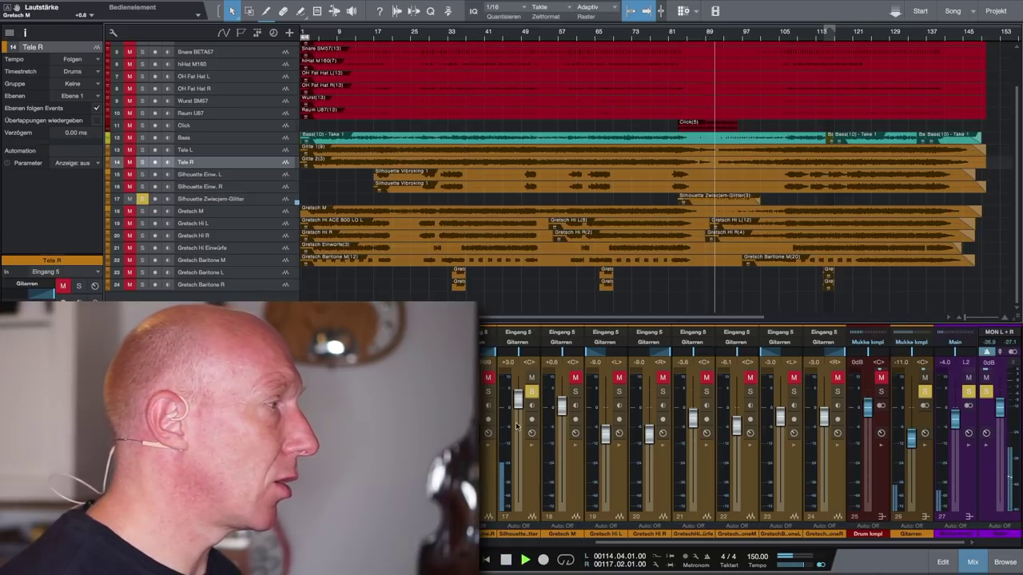
# Step: Audition the Silhouette Zwiscjem-Glitter channel at a volume of +10.0, stop playback and return its fader to +3.0
pyautogui.moveTo(517, 427); pyautogui.dragTo(521, 352)
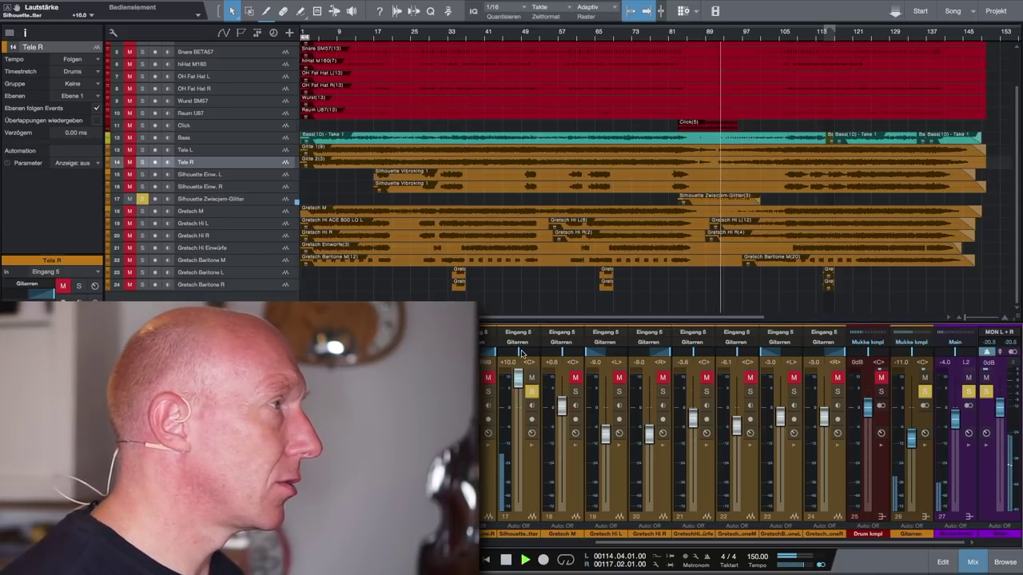
pyautogui.press('space')
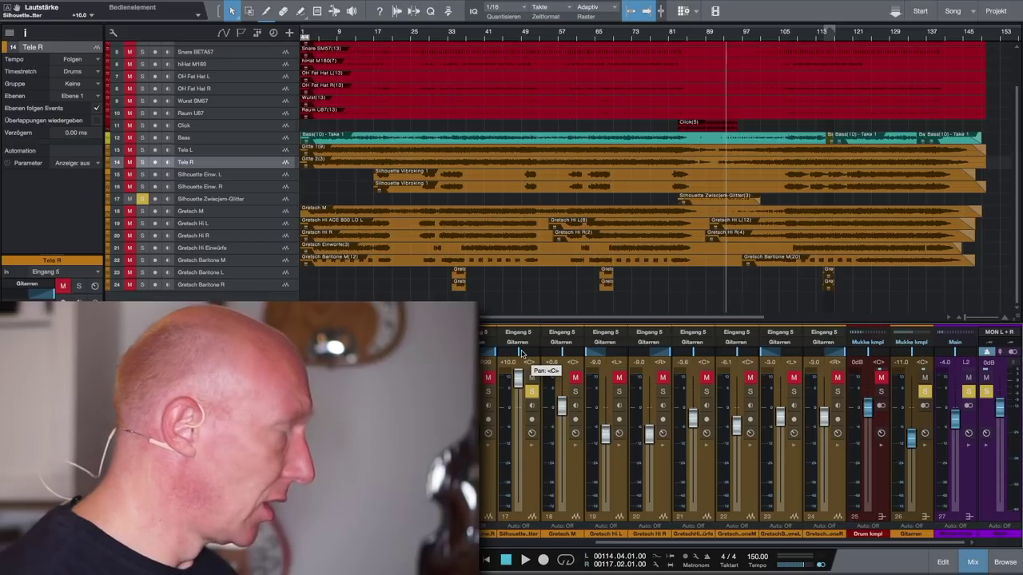
pyautogui.moveTo(518, 376); pyautogui.dragTo(512, 396)
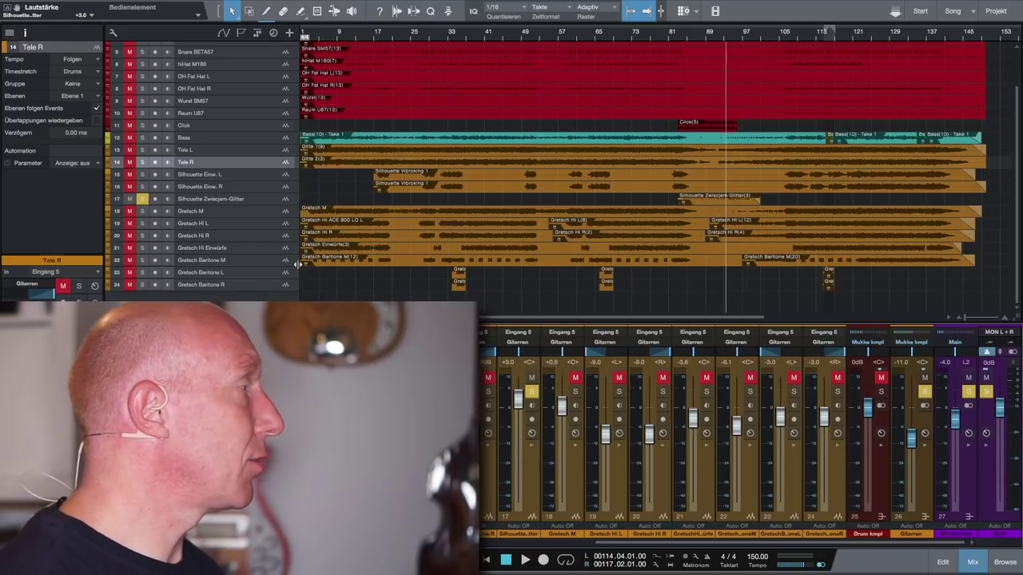
# Step: Move the solo to the Gretsch M track, play it from about bar 10 and stop playback
pyautogui.click(214, 213)
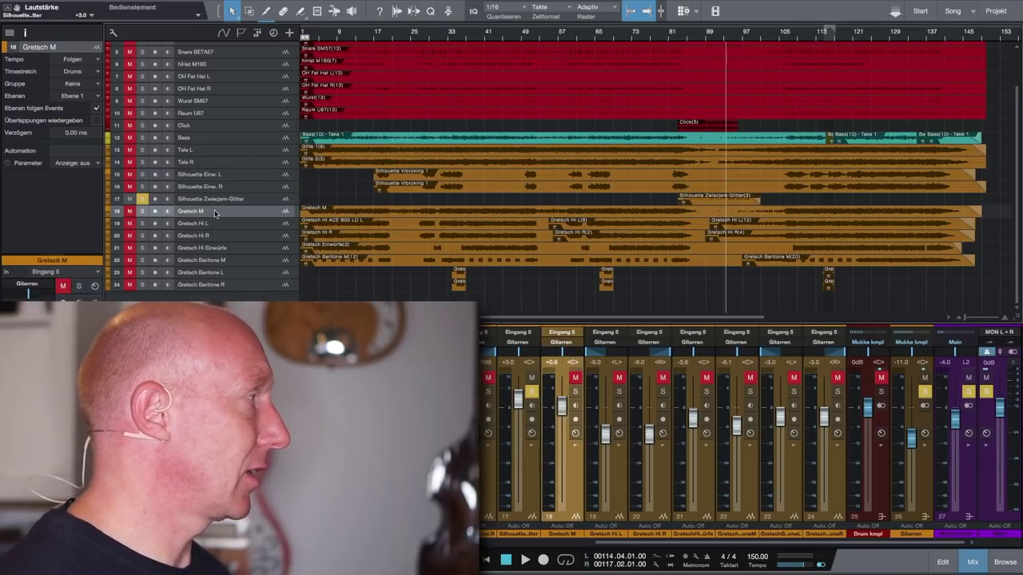
pyautogui.click(143, 211)
pyautogui.click(143, 198)
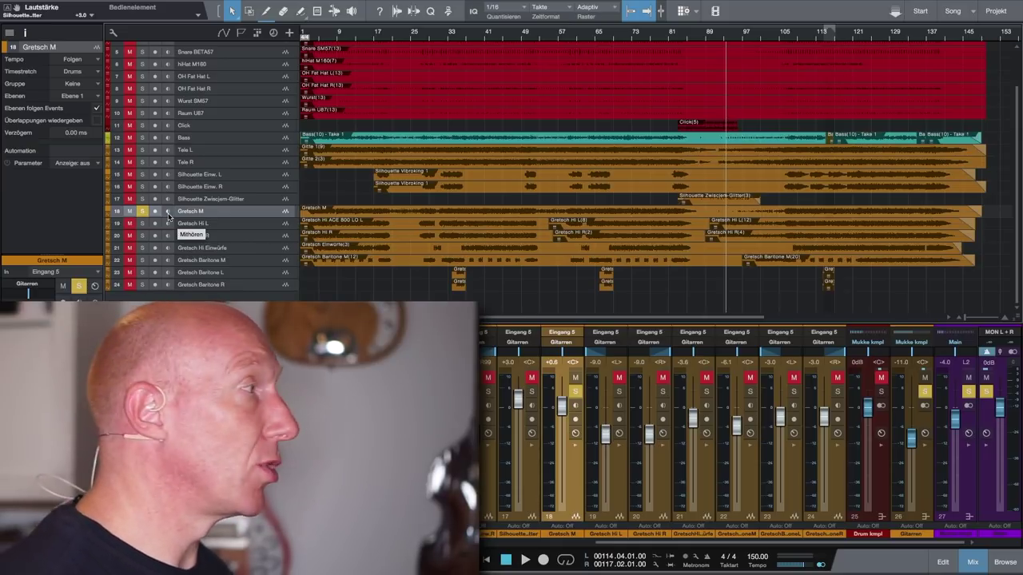
pyautogui.click(344, 39)
pyautogui.press('space')
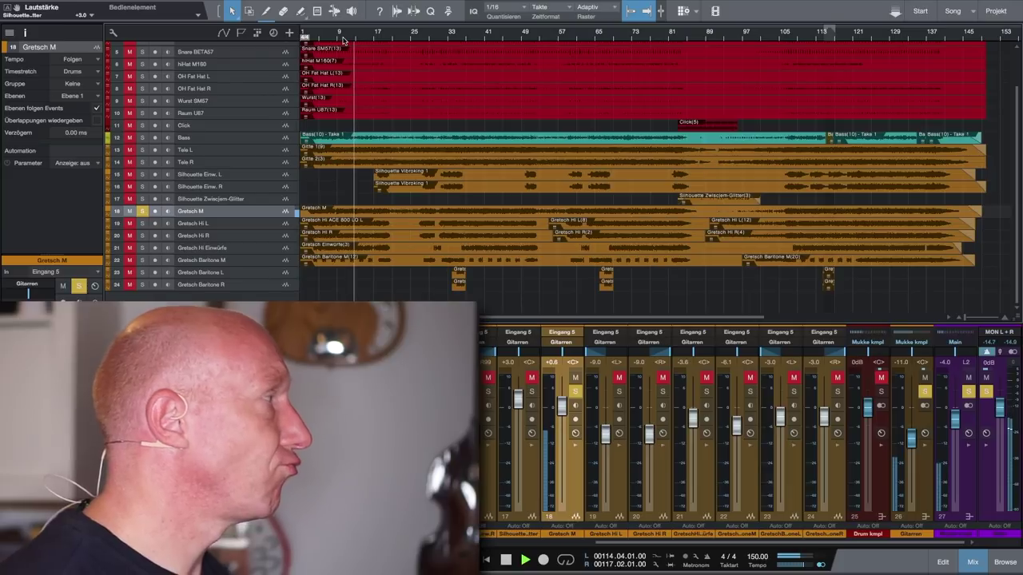
pyautogui.press('space')
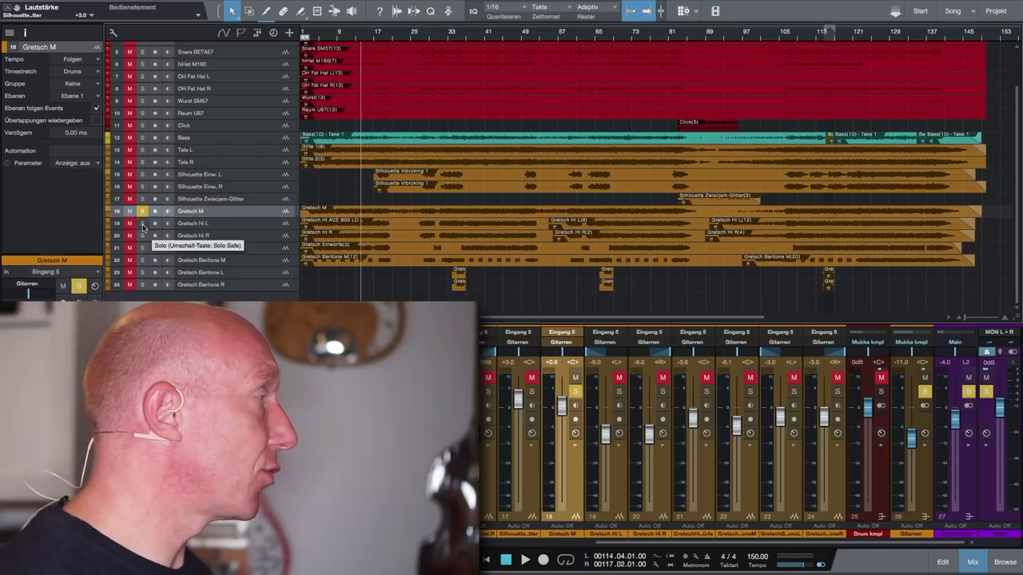
# Step: Solo Gretsch Hi L and Gretsch Hi R instead of Gretsch M and play them from about bar 34
pyautogui.click(144, 228)
pyautogui.click(145, 238)
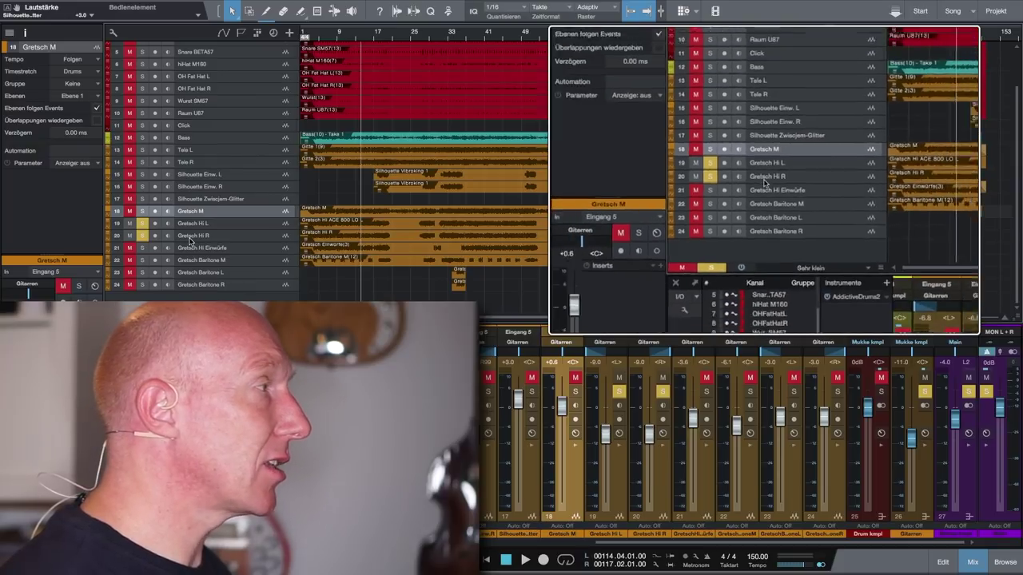
pyautogui.scroll(1, 254, 202)
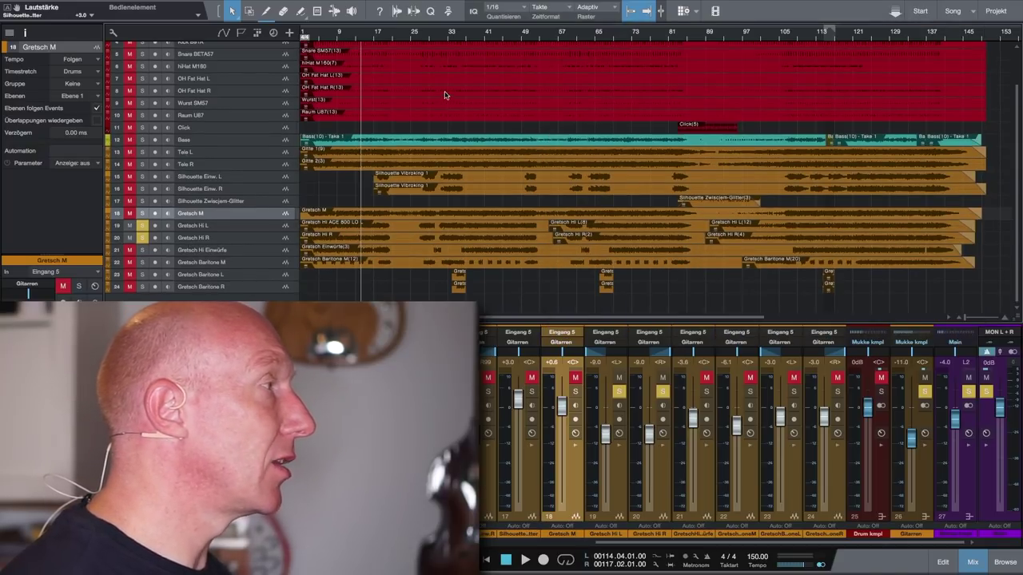
pyautogui.click(459, 38)
pyautogui.press('space')
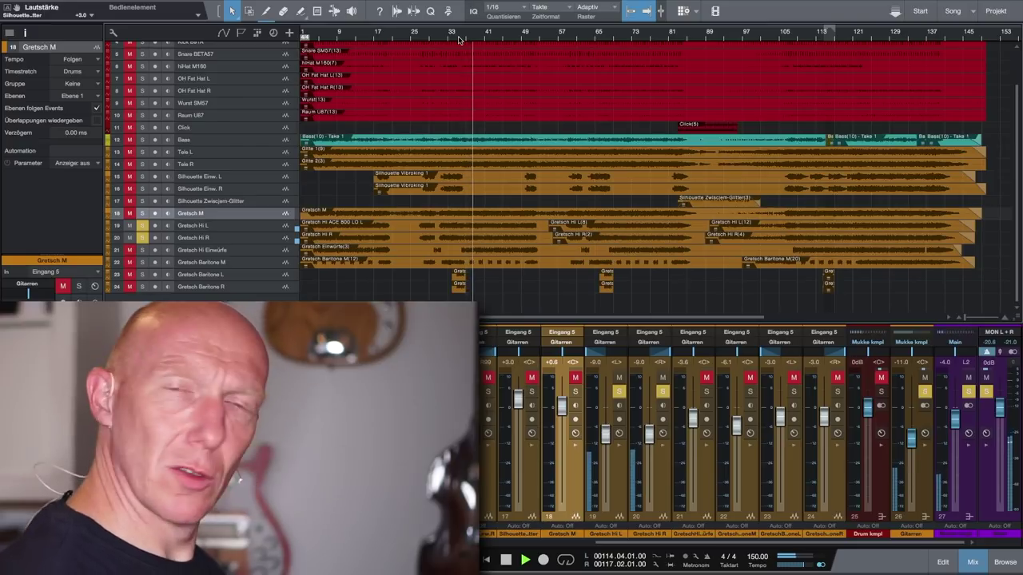
# Step: Add Tele L and Tele R to the soloed Gretsch Hi tracks during playback, listen to the combination and stop
pyautogui.click(146, 164)
pyautogui.click(207, 152)
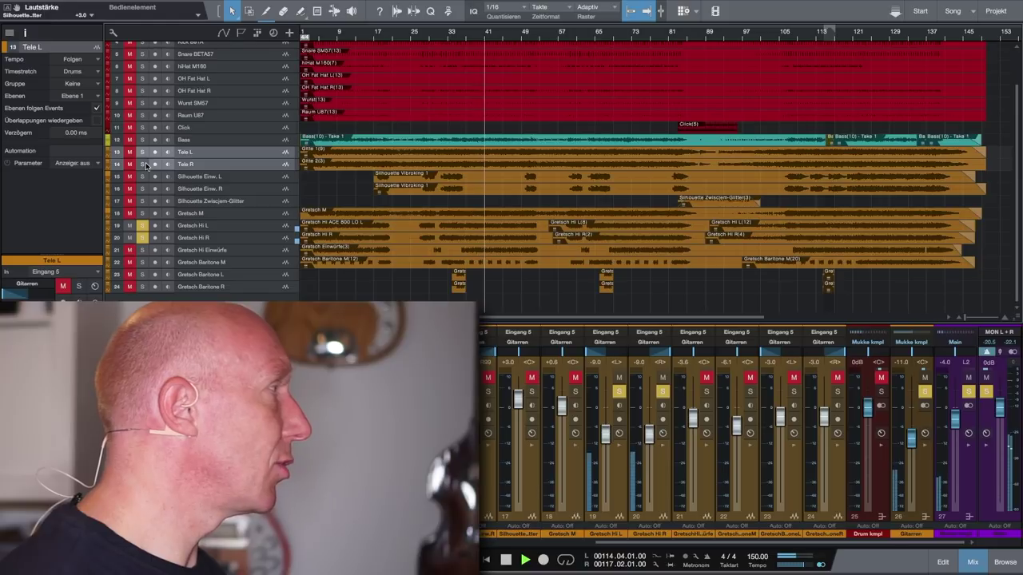
pyautogui.click(145, 164)
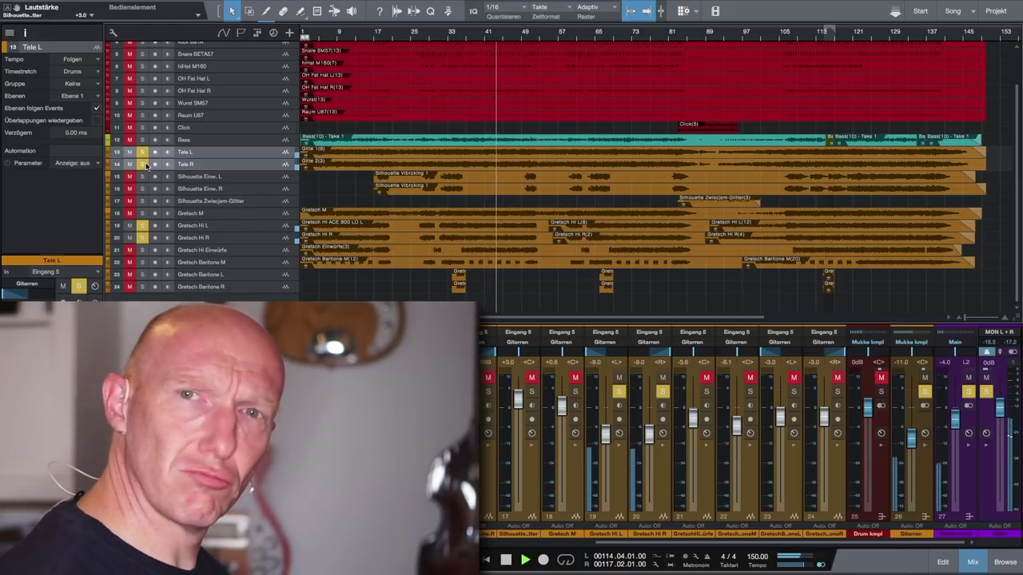
pyautogui.press('space')
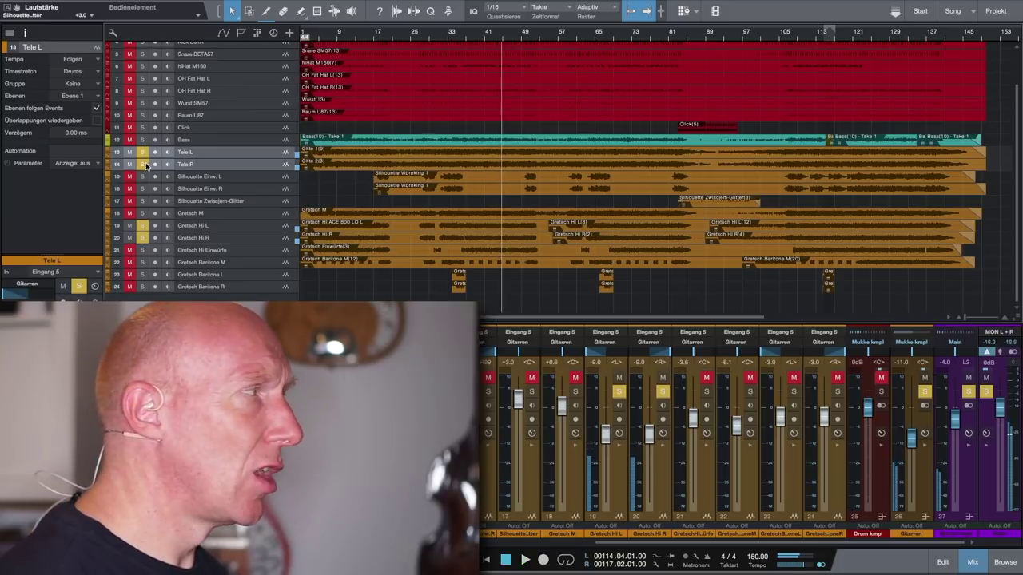
# Step: Clear the solo from both Tele tracks and both Gretsch Hi tracks
pyautogui.click(146, 163)
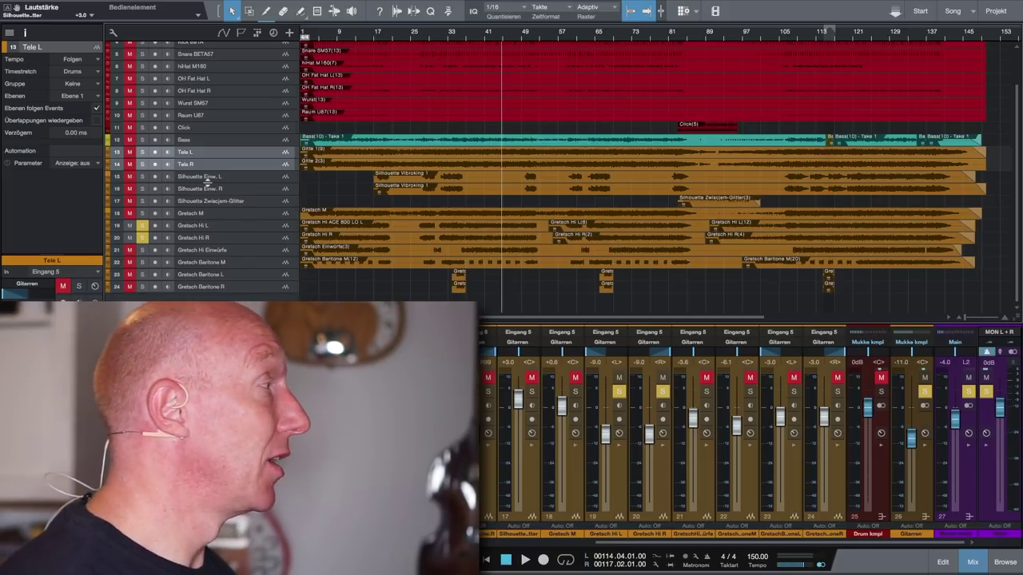
pyautogui.click(144, 239)
pyautogui.click(147, 226)
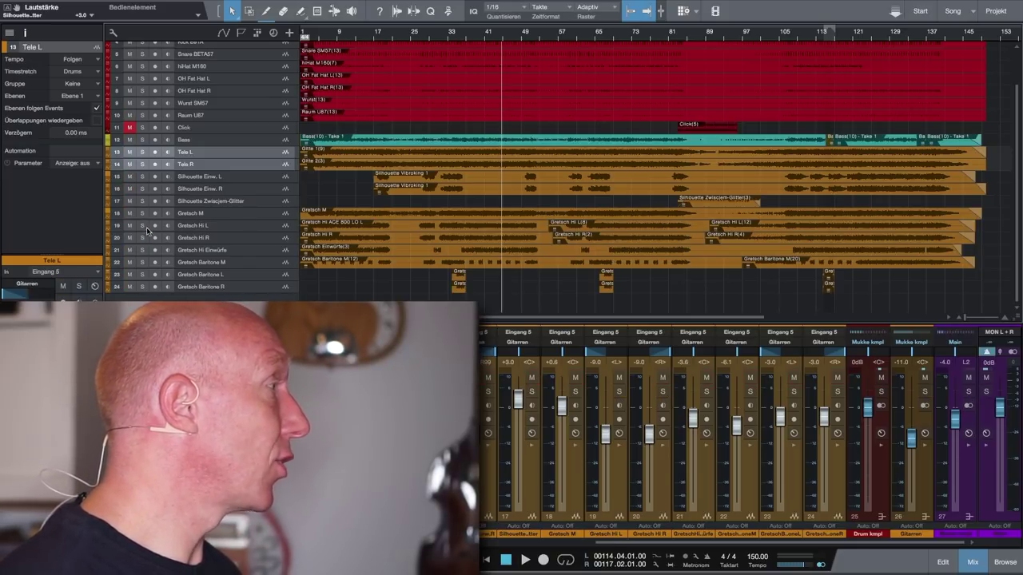
# Step: Solo the Gretsch Baritone M track, play it from about bar 33 and stop playback
pyautogui.click(200, 249)
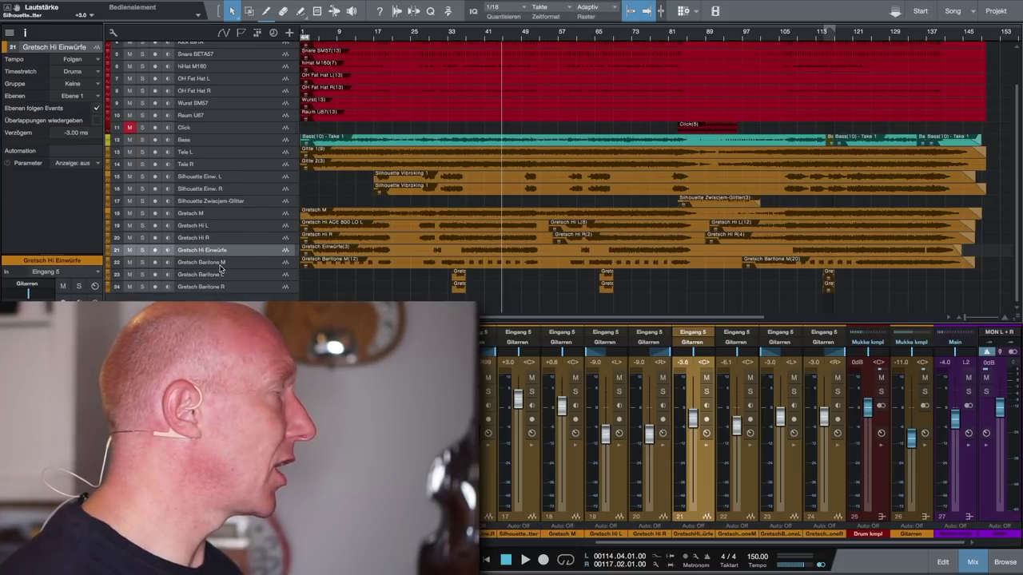
pyautogui.click(220, 265)
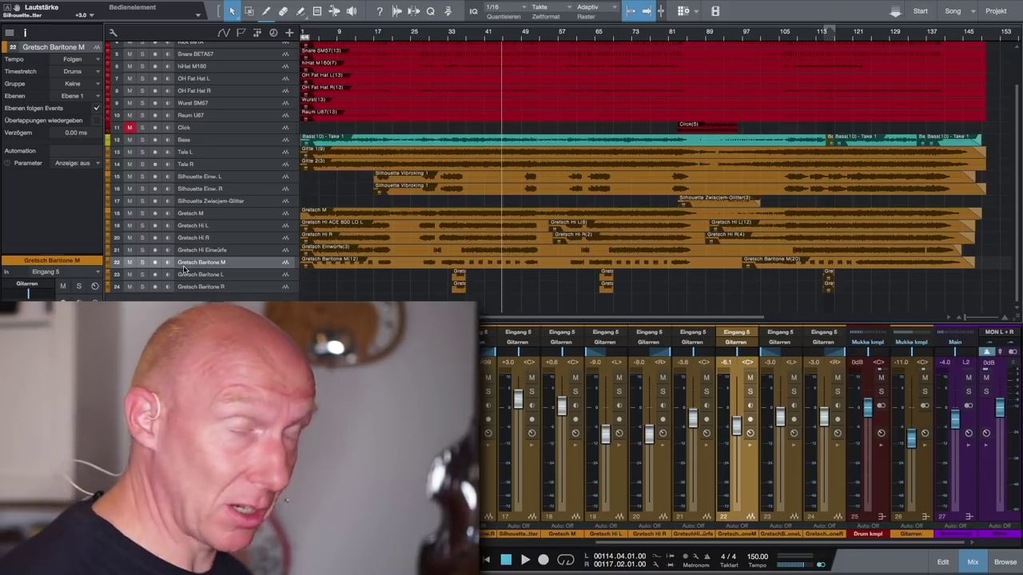
pyautogui.click(205, 251)
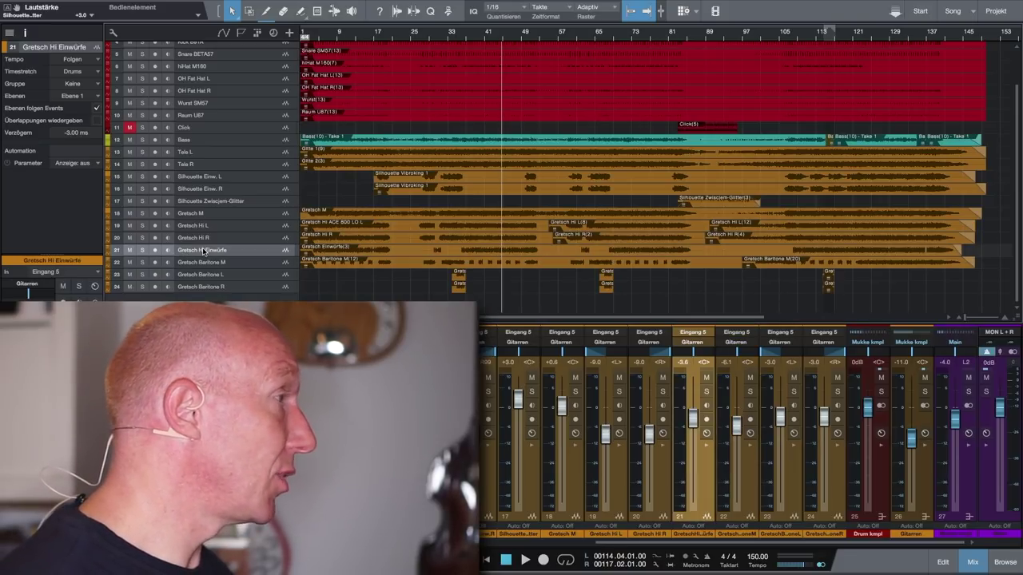
pyautogui.click(206, 264)
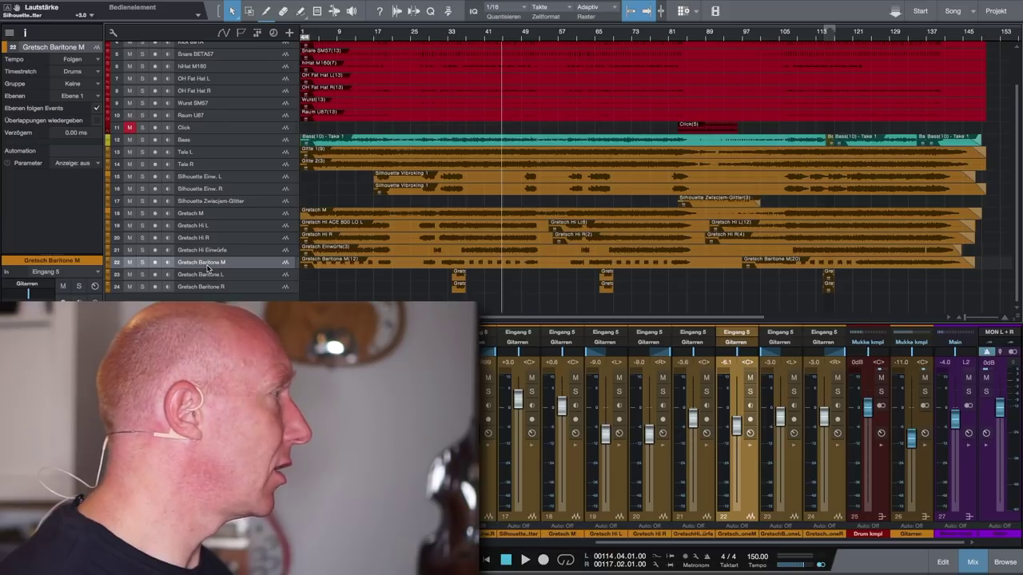
pyautogui.click(142, 262)
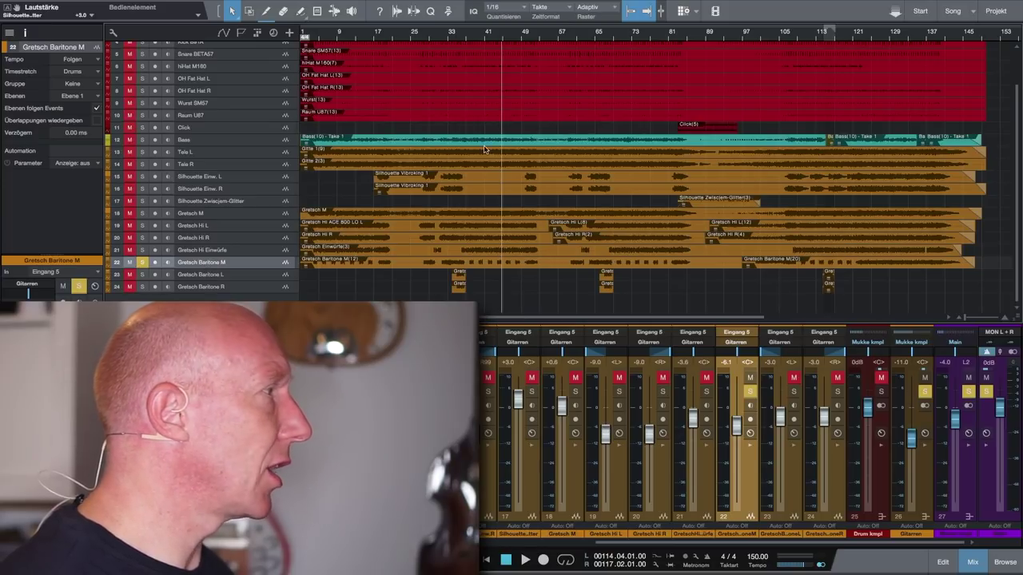
pyautogui.click(452, 39)
pyautogui.press('space')
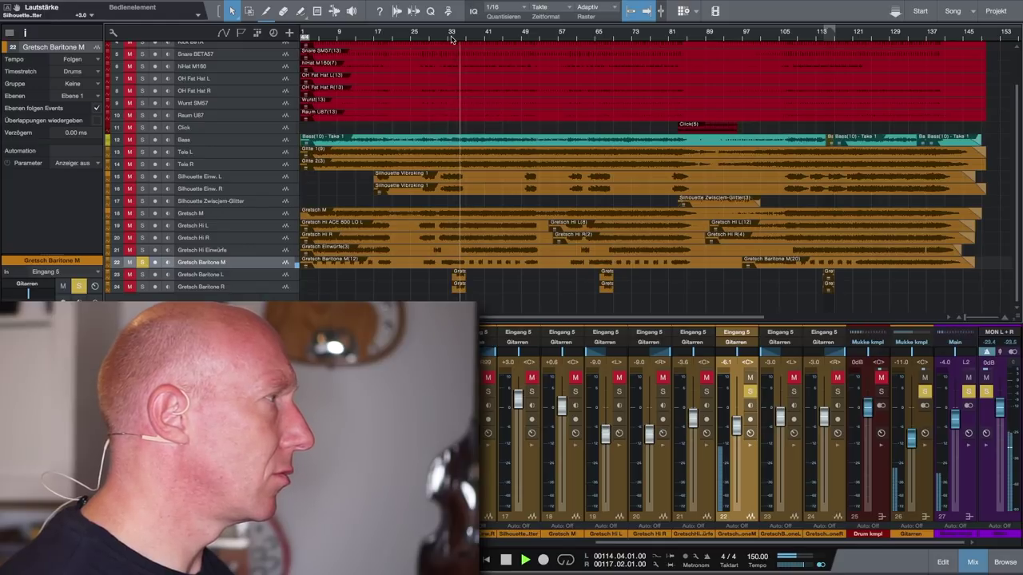
pyautogui.press('space')
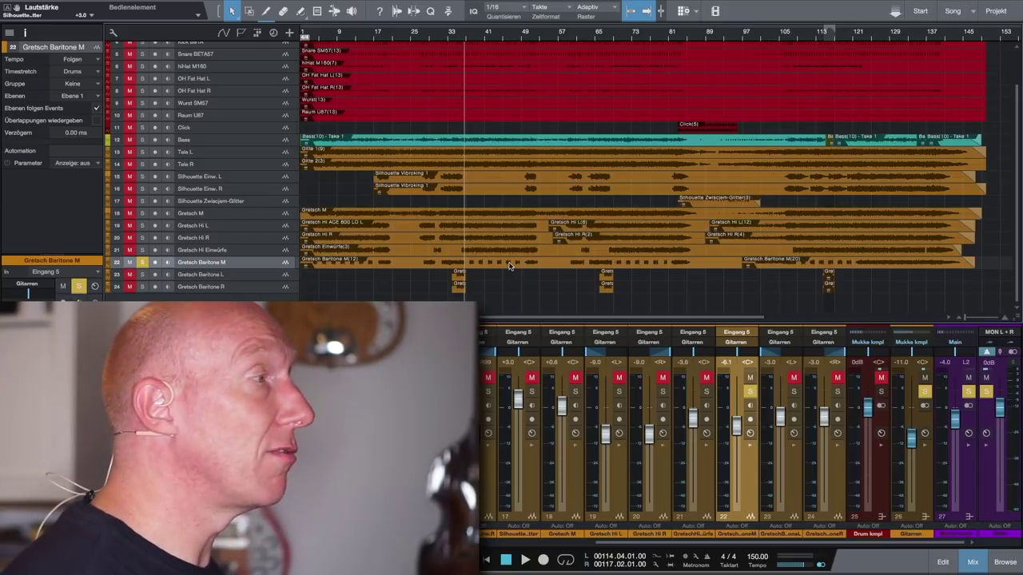
# Step: Select the Gretsch Baritone L and Gretsch Baritone R tracks together and solo them instead of Gretsch Baritone M
pyautogui.click(228, 275)
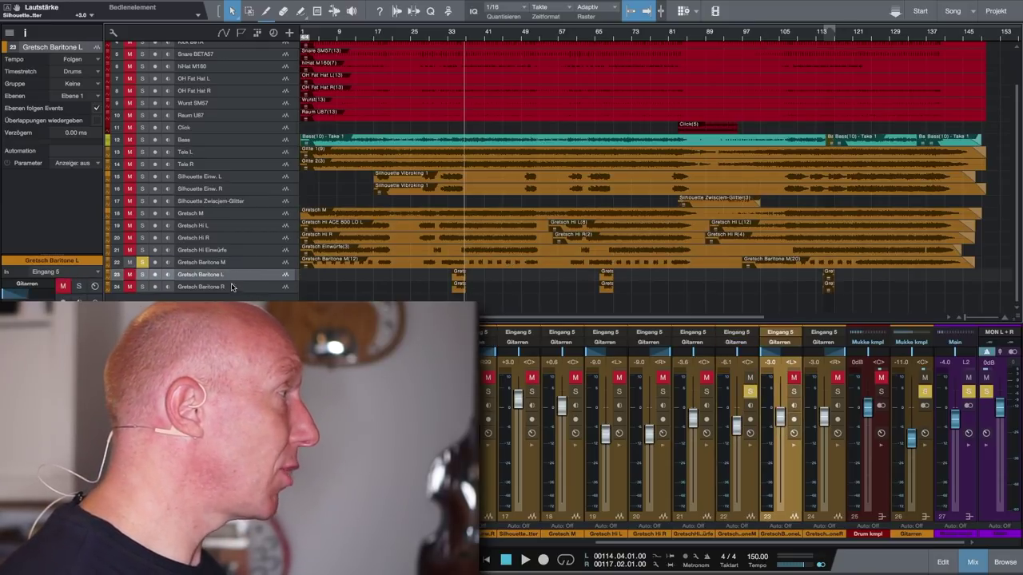
pyautogui.keyDown('shift'); pyautogui.click(231, 288); pyautogui.keyUp('shift')
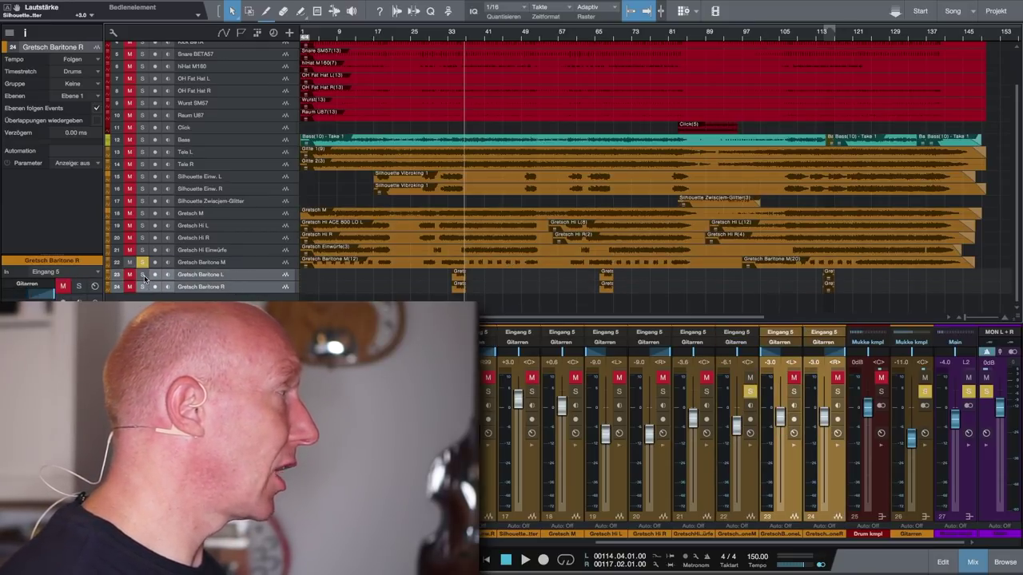
pyautogui.click(143, 275)
pyautogui.click(143, 287)
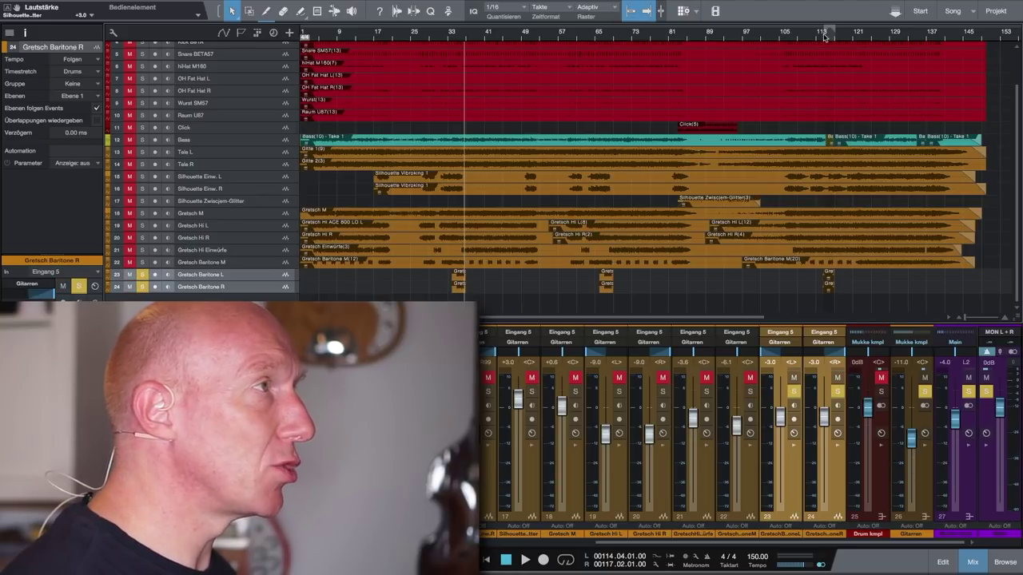
# Step: Play the soloed baritone pair as a loop from bar 114.04 to 117.02, stop playback and turn looping off again
pyautogui.press('z')
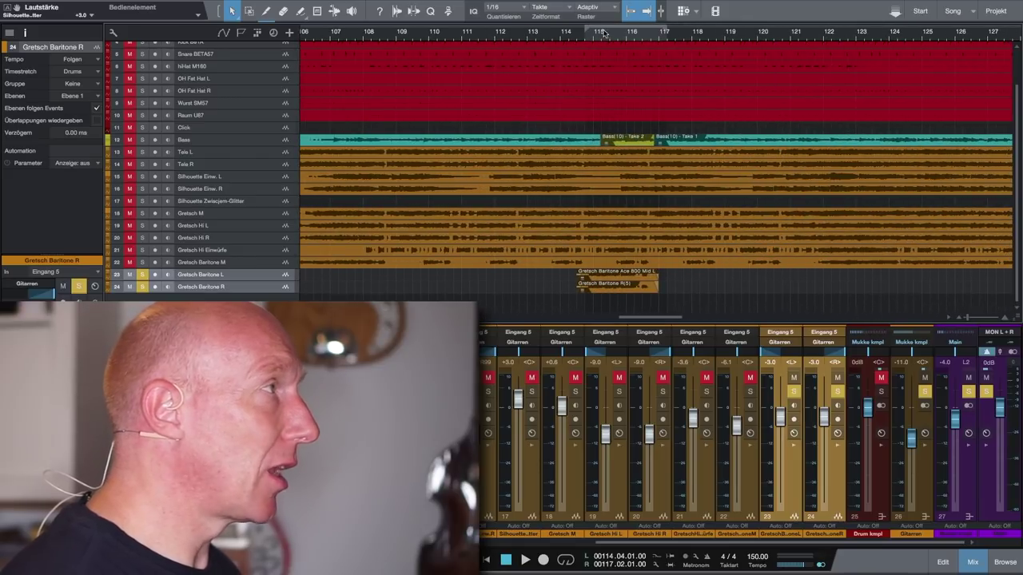
pyautogui.click(565, 560)
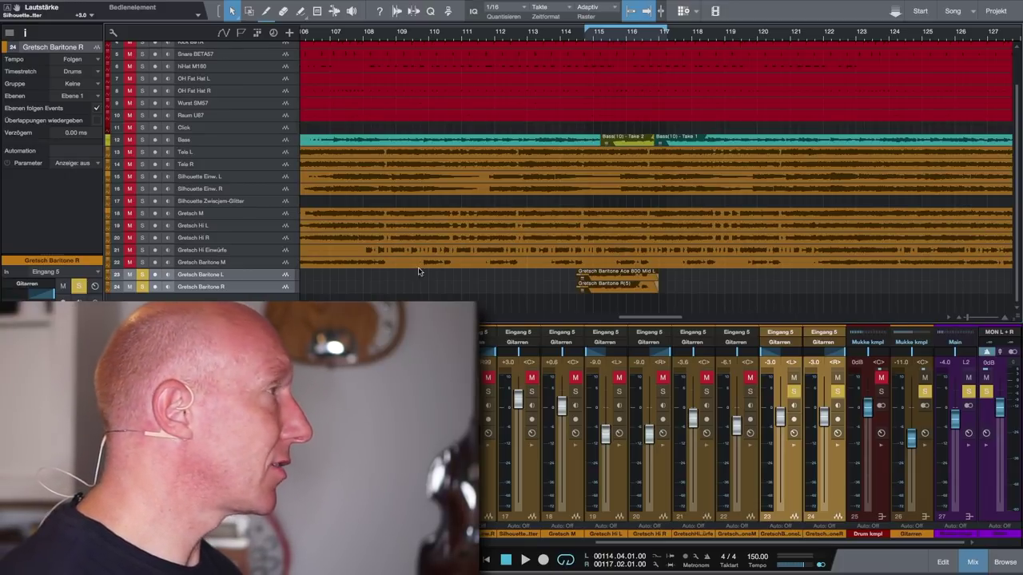
pyautogui.press('space')
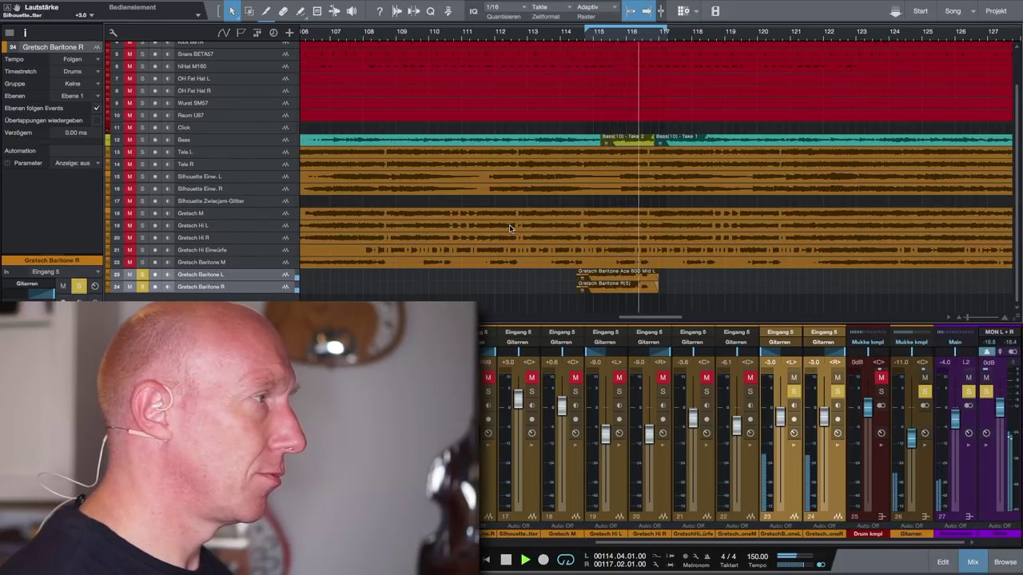
pyautogui.press('space')
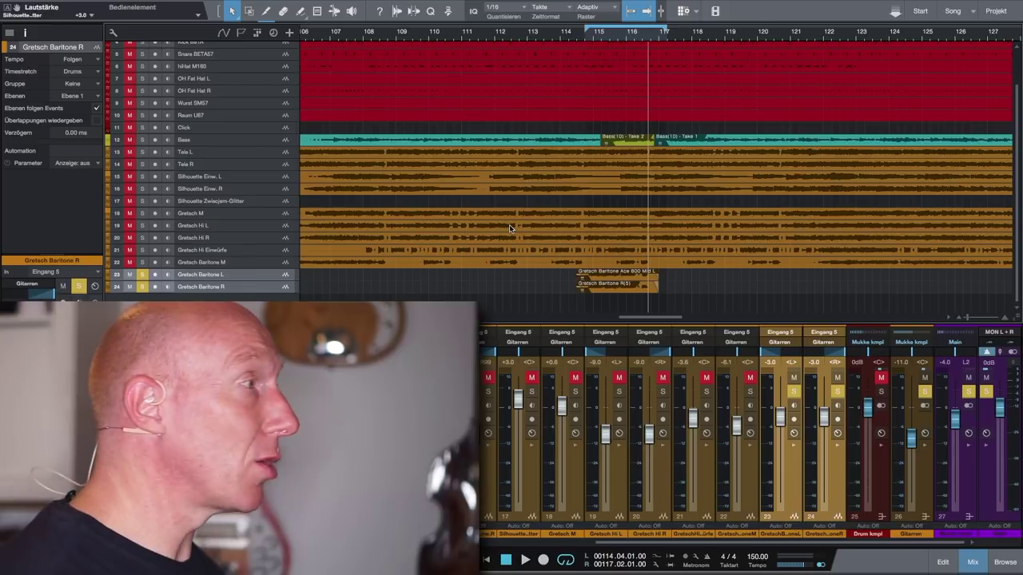
pyautogui.click(566, 561)
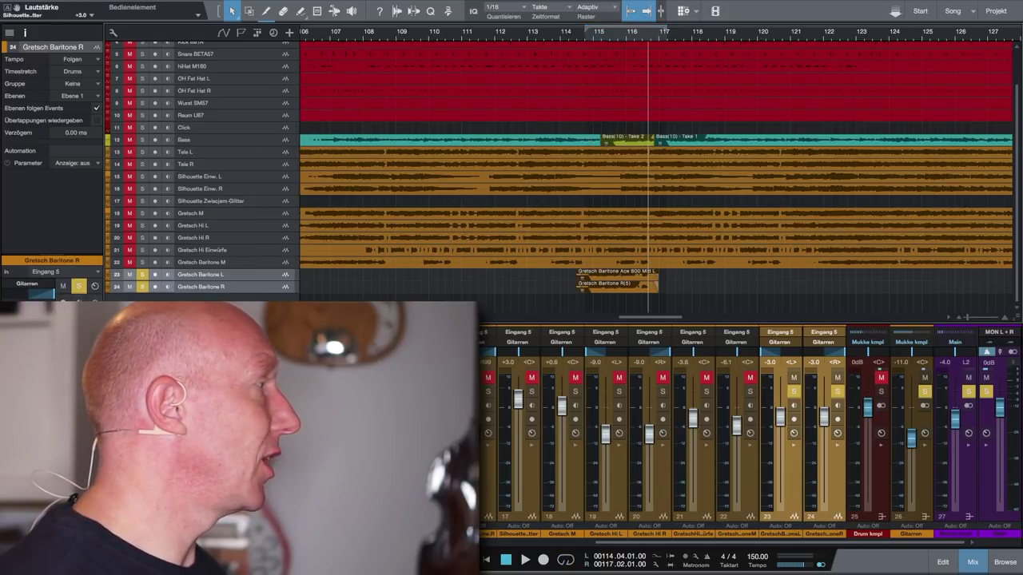
# Step: Clear the solo from Gretsch Baritone L and R and play the full mix from just before bar 114
pyautogui.press('s')
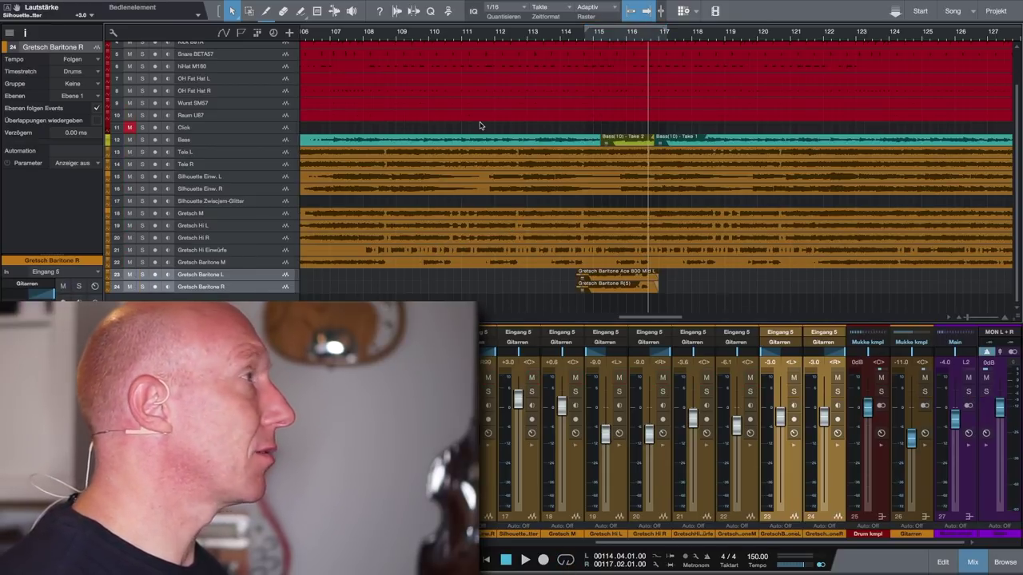
pyautogui.press('space')
pyautogui.click(555, 38)
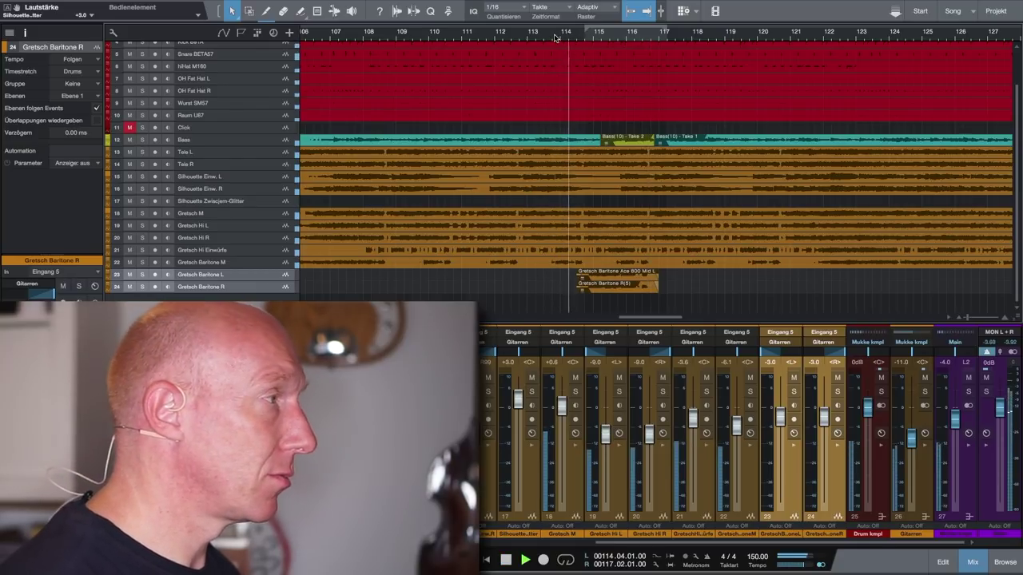